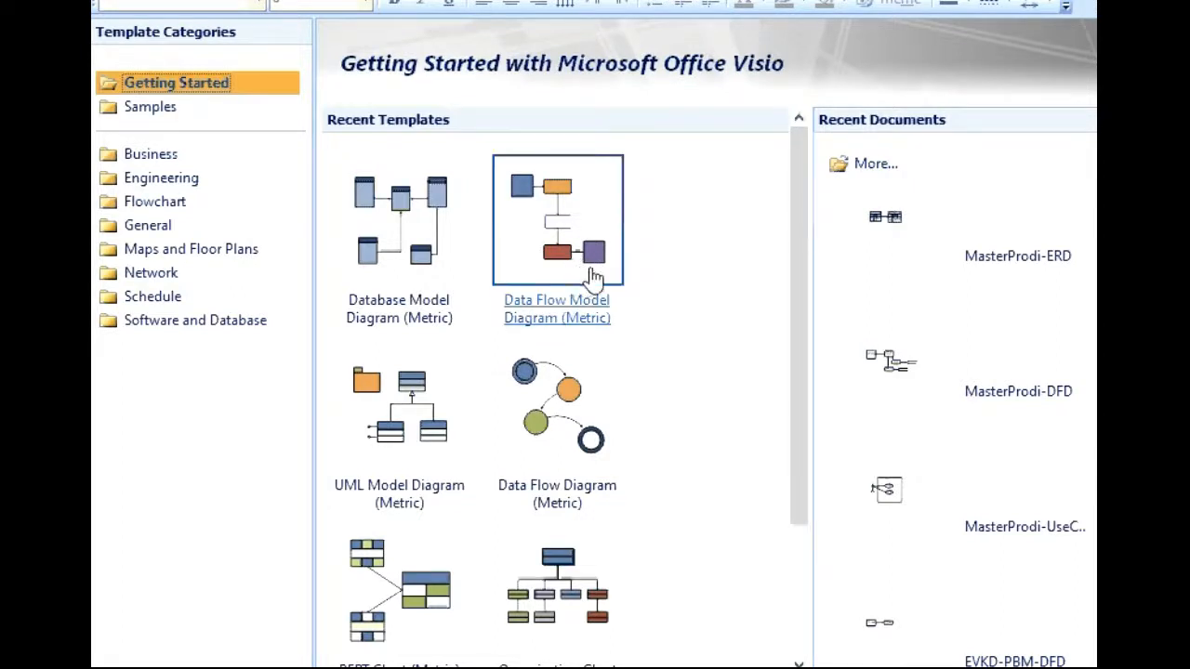
Create a drawing from the Data Flow Model Diagram (Metric) template and bring the page's upper-left area into view at a larger zoom.
double_click(573, 225)
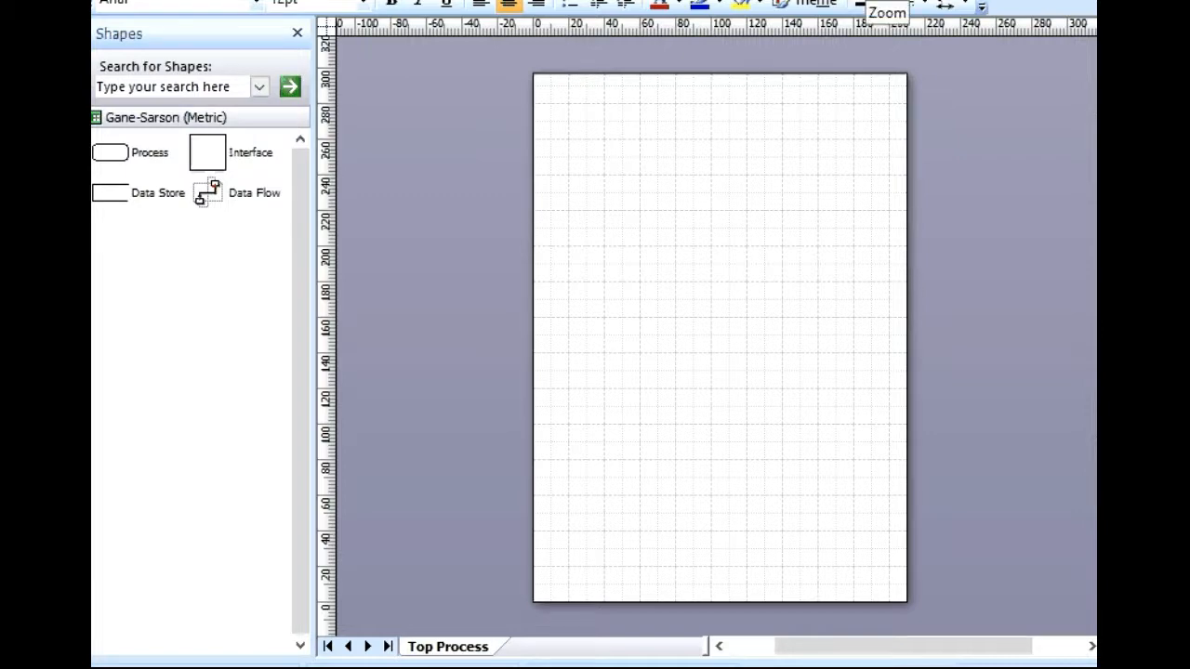
left_click(864, 3)
left_click(822, 47)
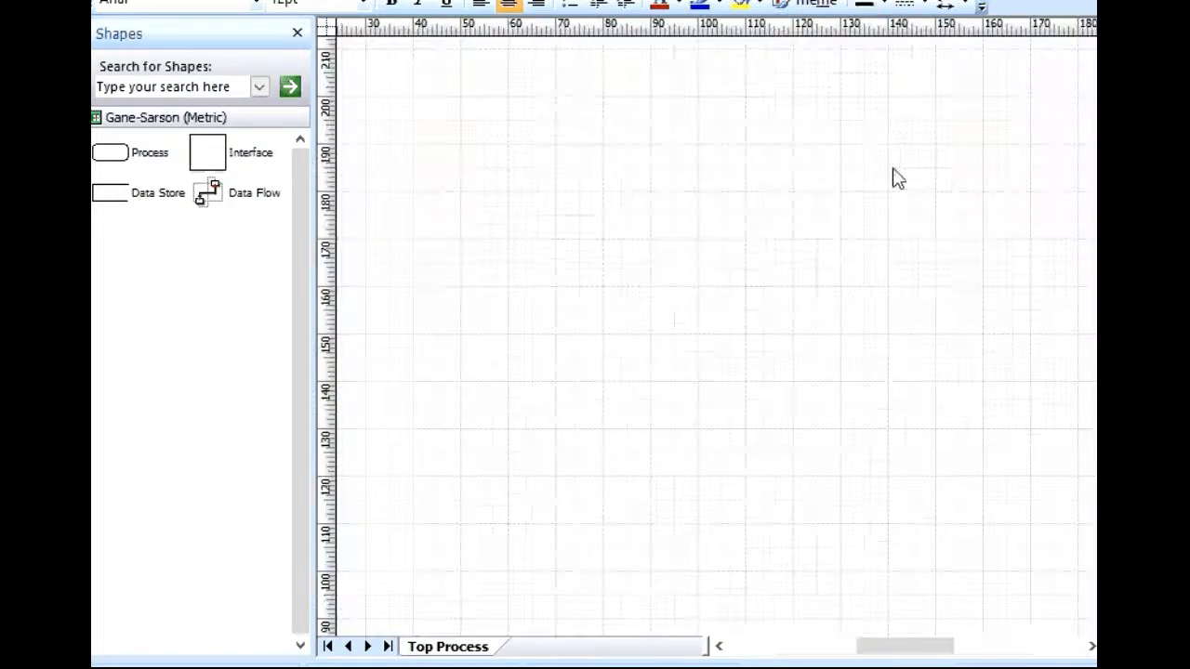
scroll(862, 275, "up", 1)
scroll(862, 276, "up", 3)
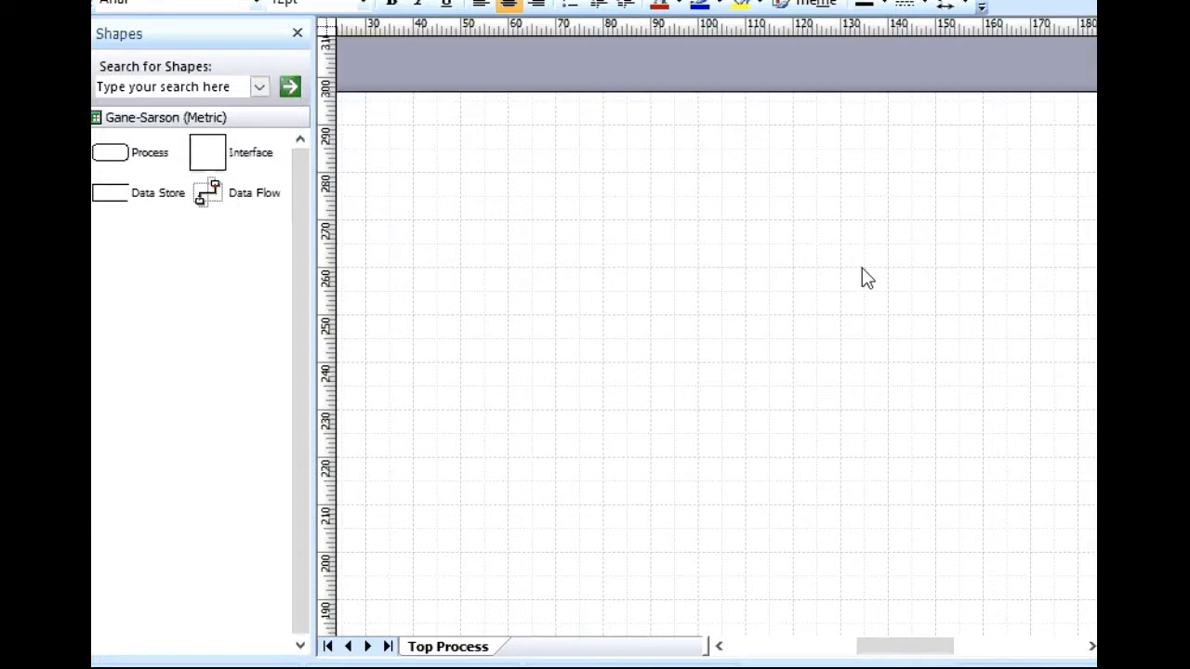
mouse_move(882, 653)
left_mouse_down()
mouse_move(824, 653)
mouse_move(864, 654)
left_mouse_up()
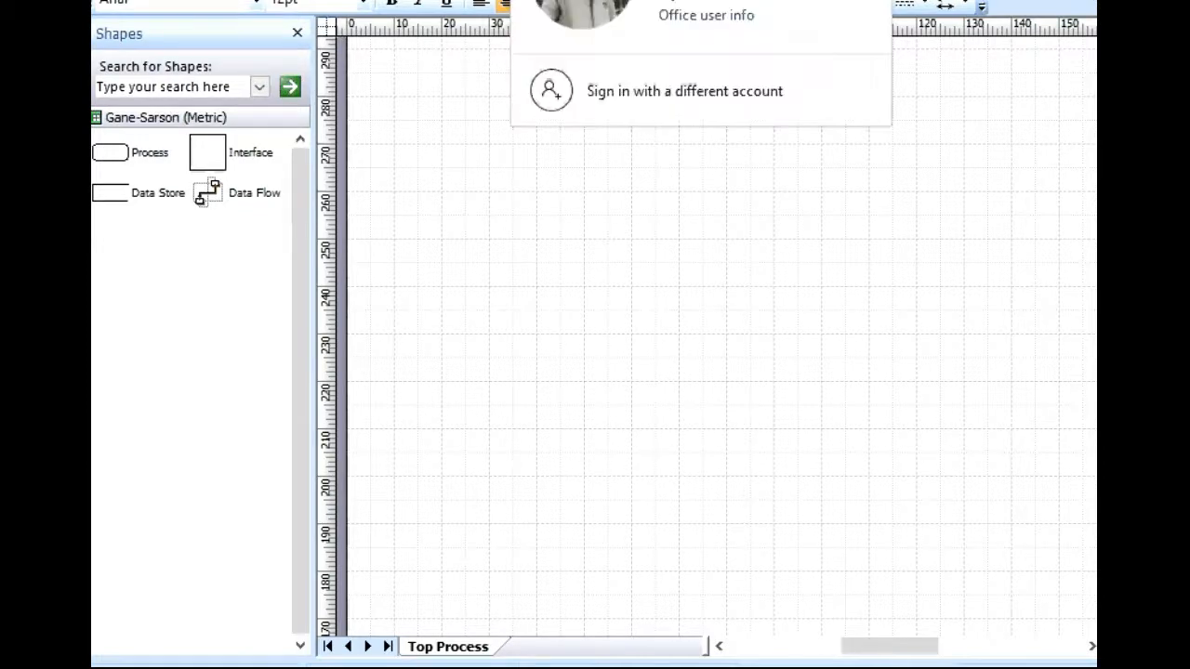
left_click(546, 160)
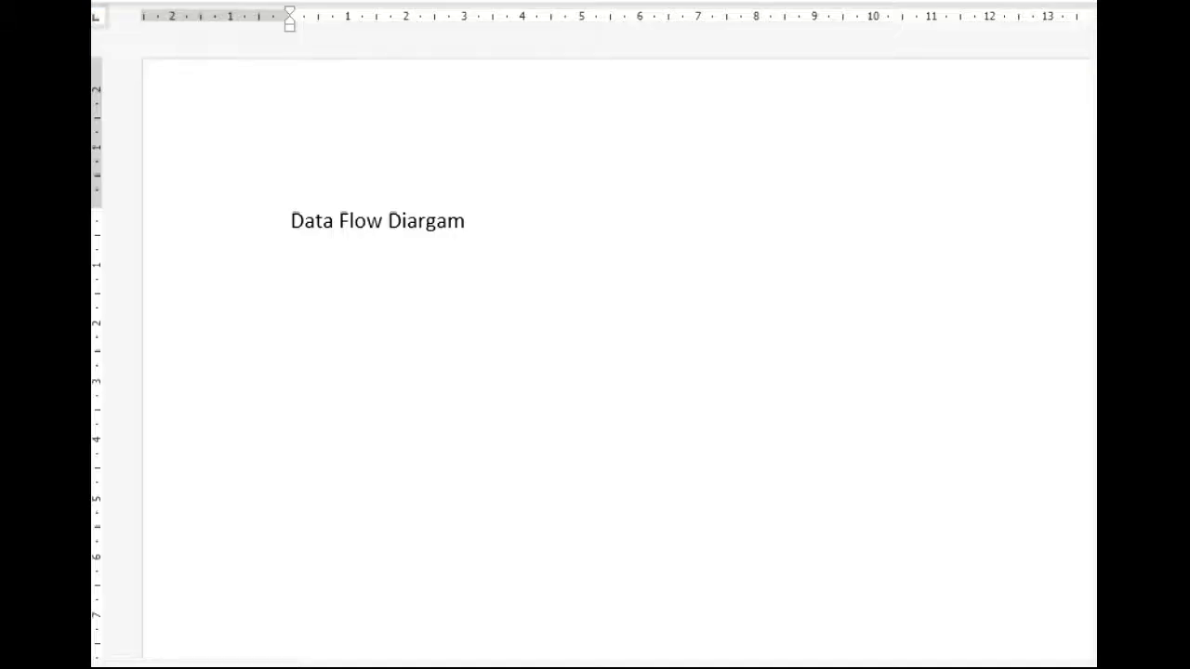
key("alt+space")
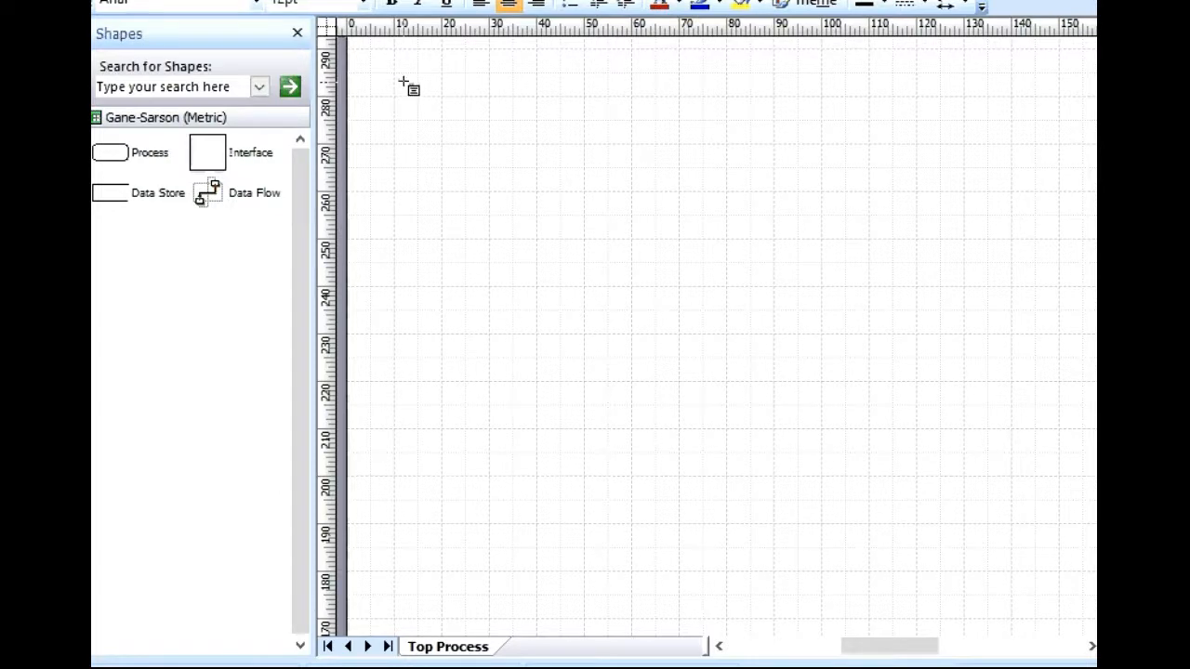
Add a text box about 93 mm wide and 10 mm high near the page's upper edge, reading "Data Flow Diagram Level 0".
left_click_drag(394, 73, 836, 120)
type("Data flo")
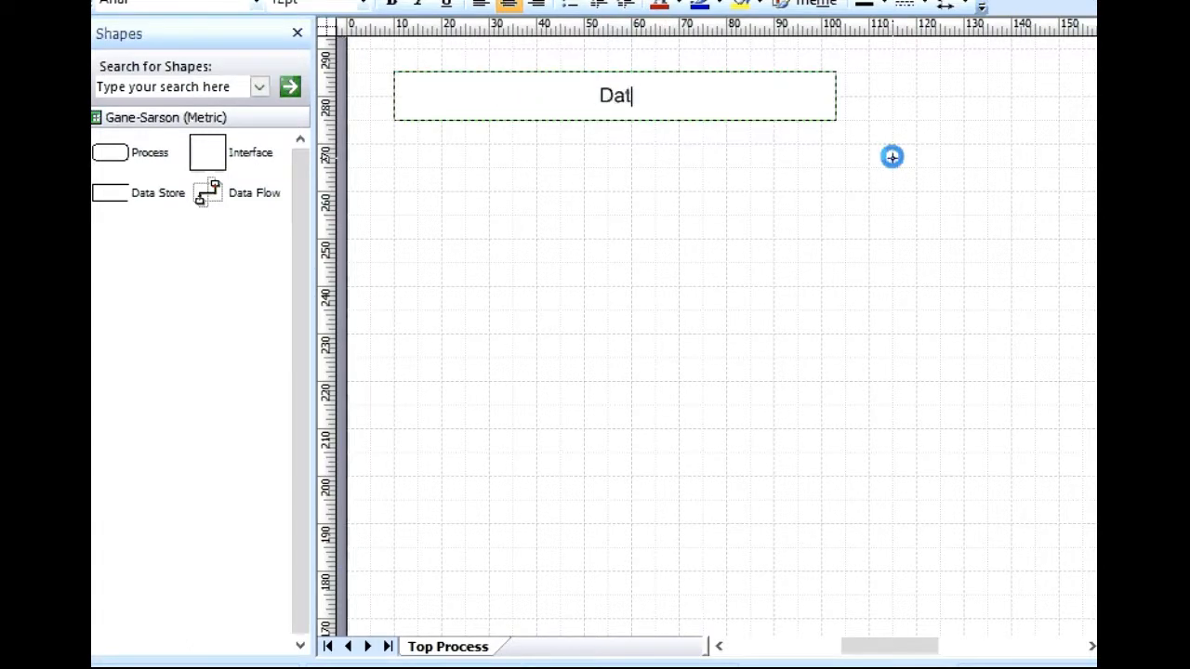
key("BackSpace")
key("BackSpace")
key("BackSpace")
type("Flow Diagra")
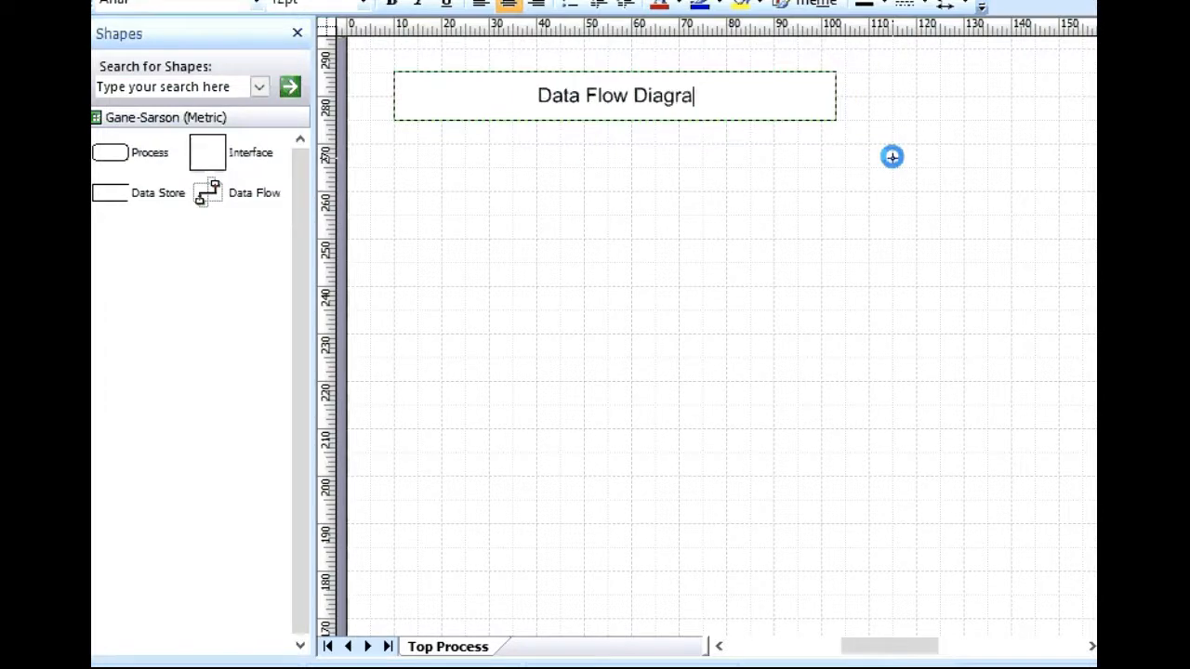
type("m Level 0")
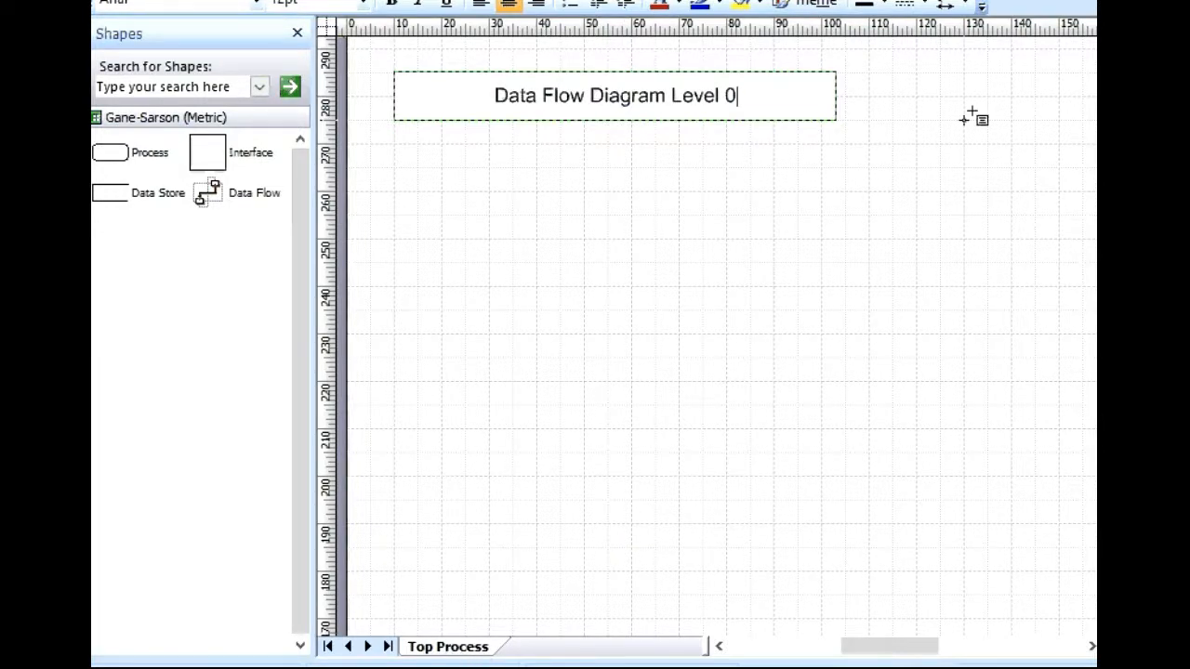
Extend the title with ": Sistem Pengiriman Barang" after "Level 0".
type("@")
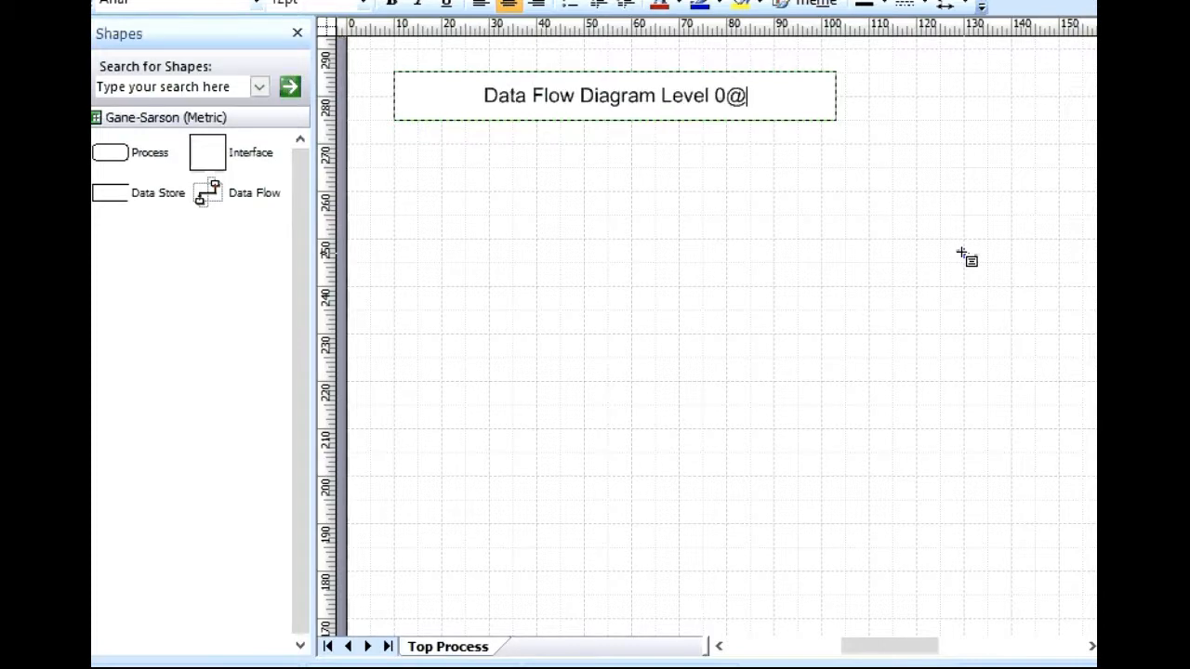
key("BackSpace")
type(":")
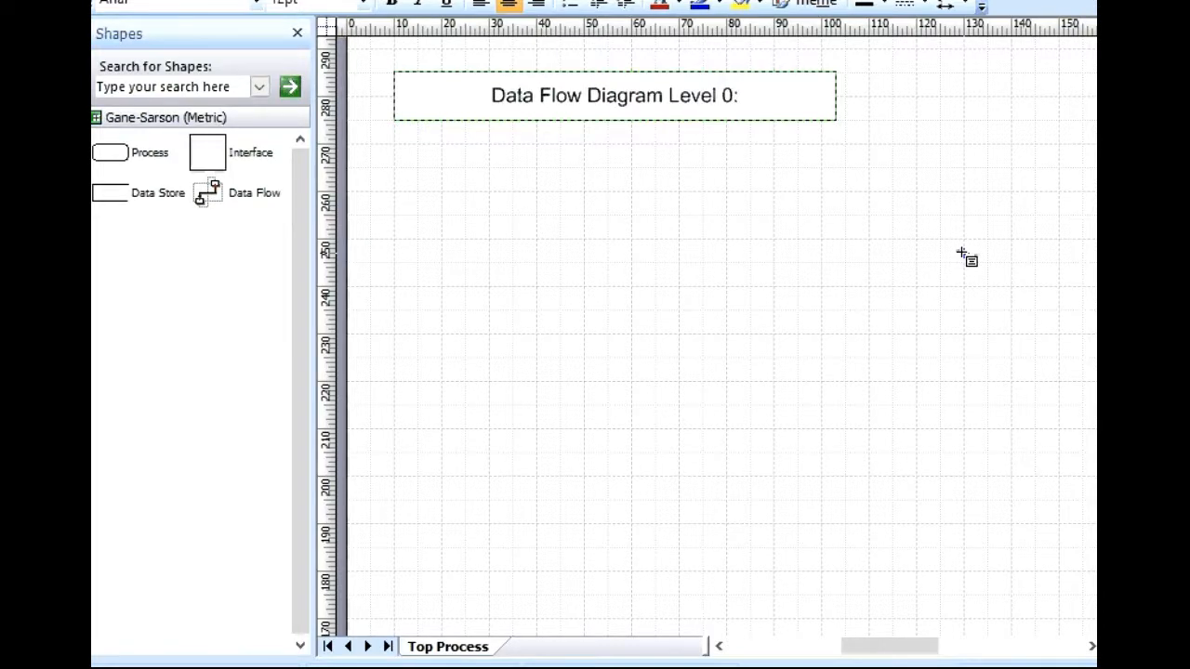
type(" S")
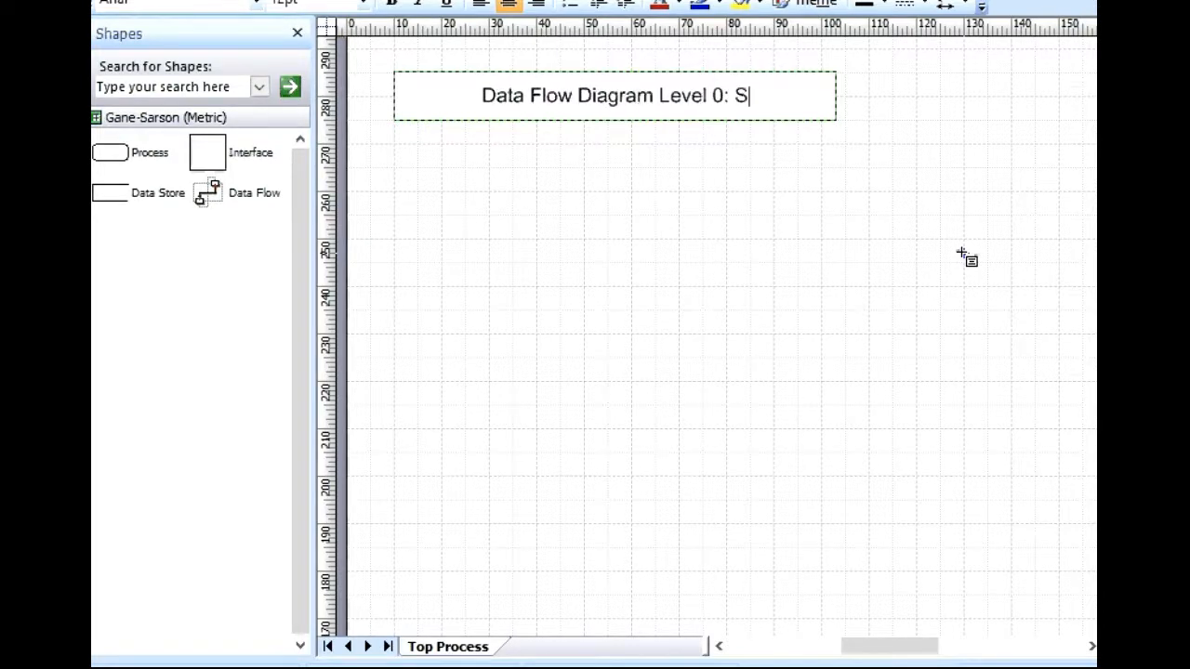
type("istem")
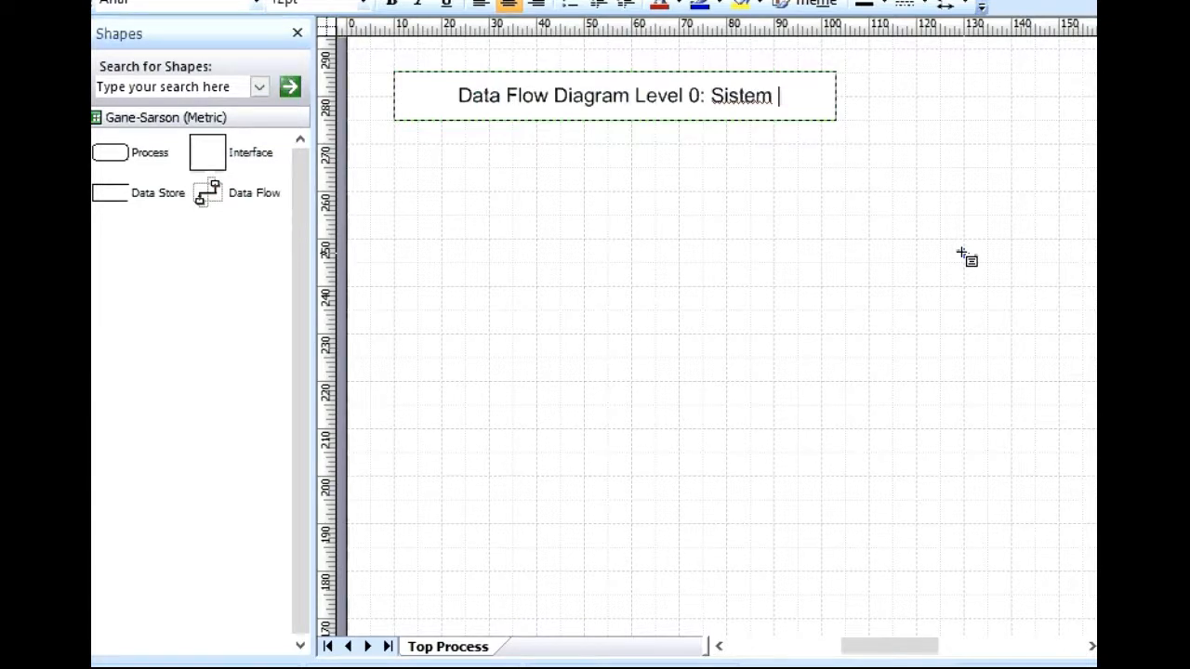
type("P")
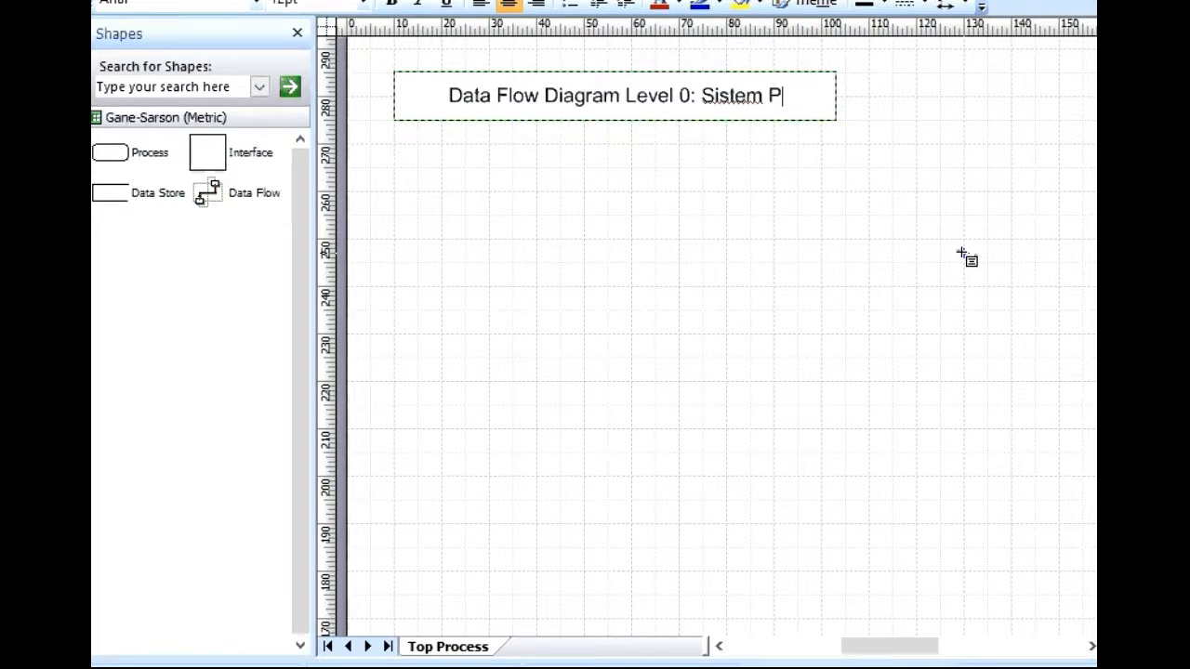
type("engi")
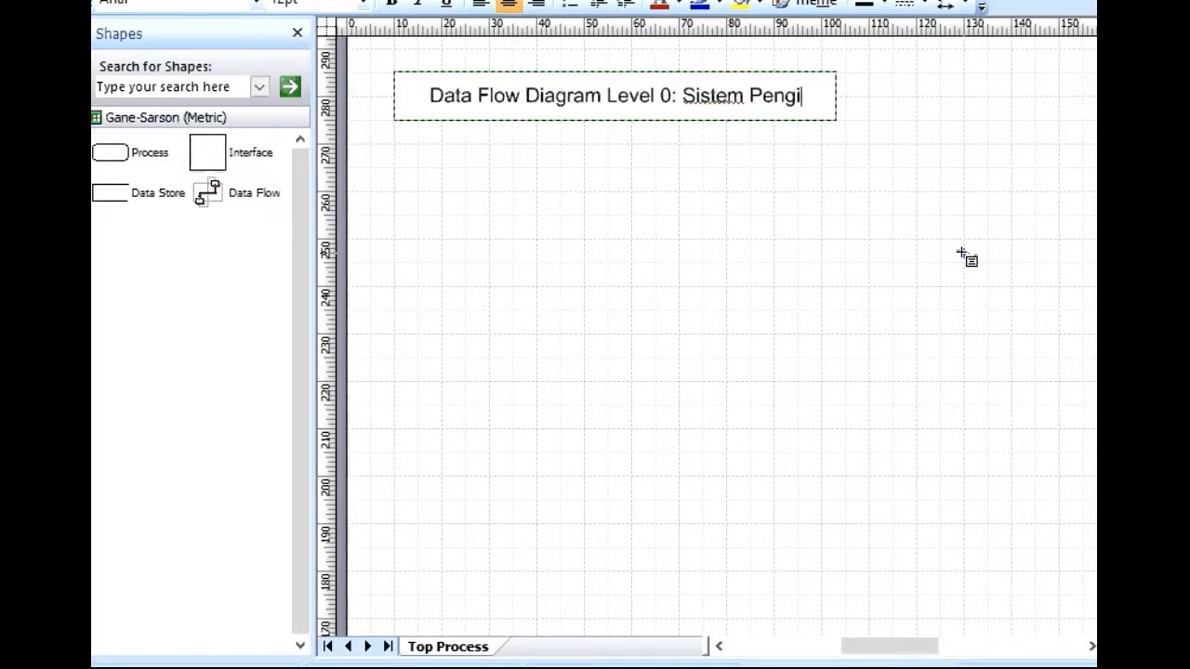
type("riman baran")
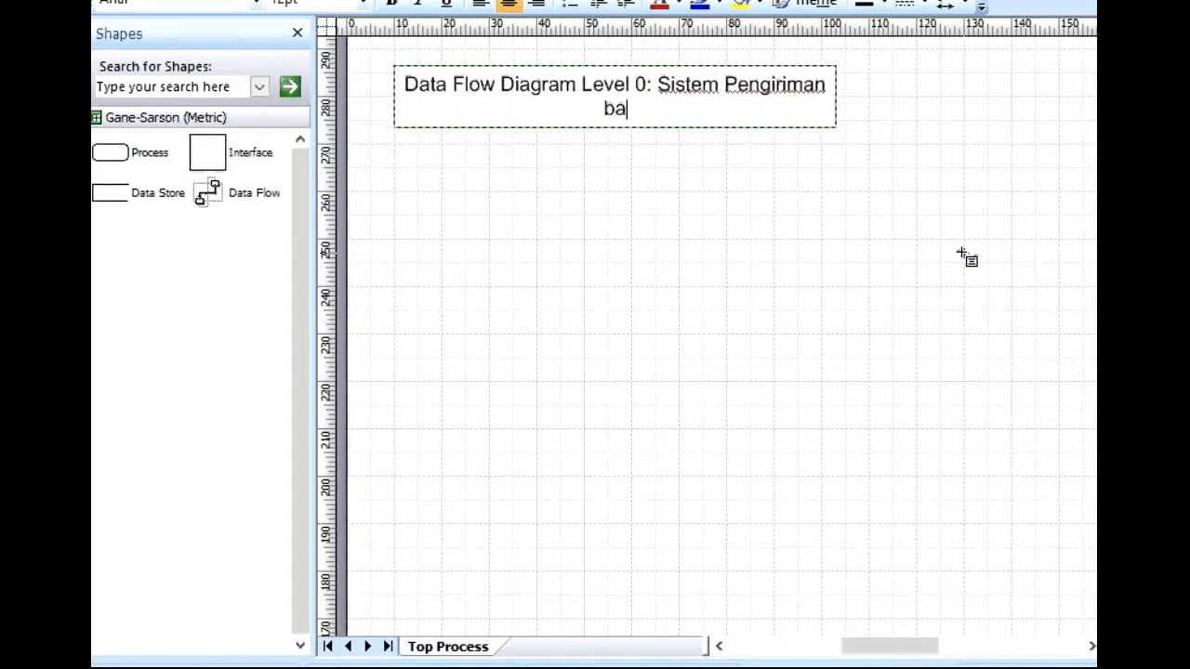
key("BackSpace")
key("BackSpace")
key("BackSpace")
key("BackSpace")
key("BackSpace")
type("Barang")
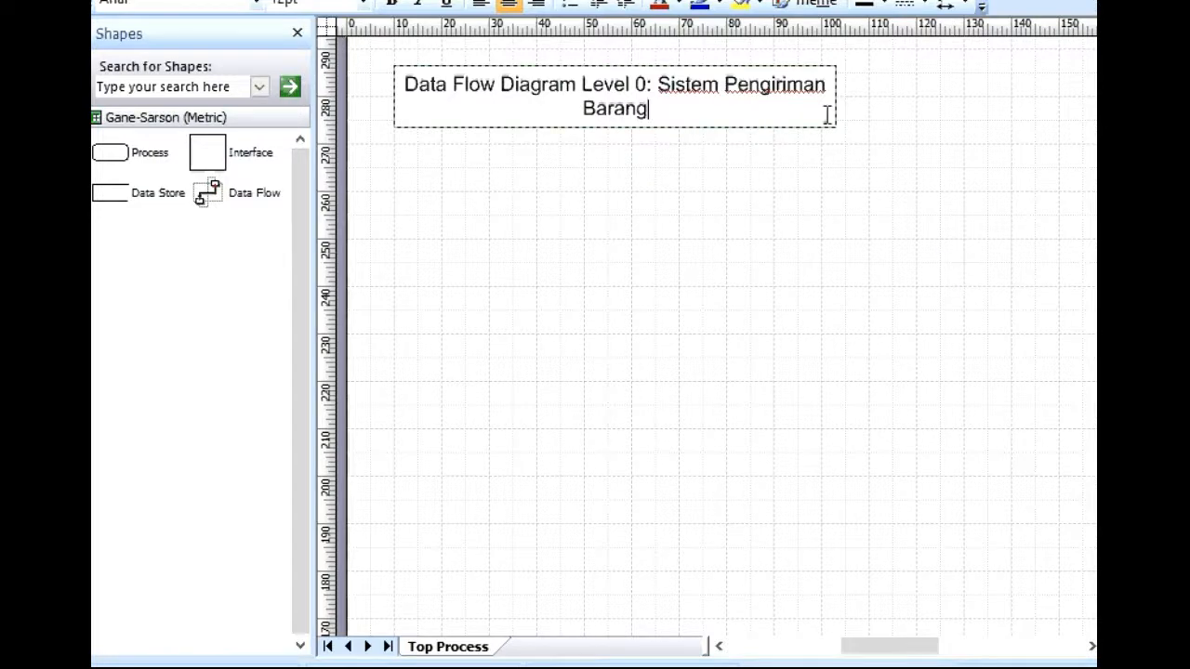
key("Escape")
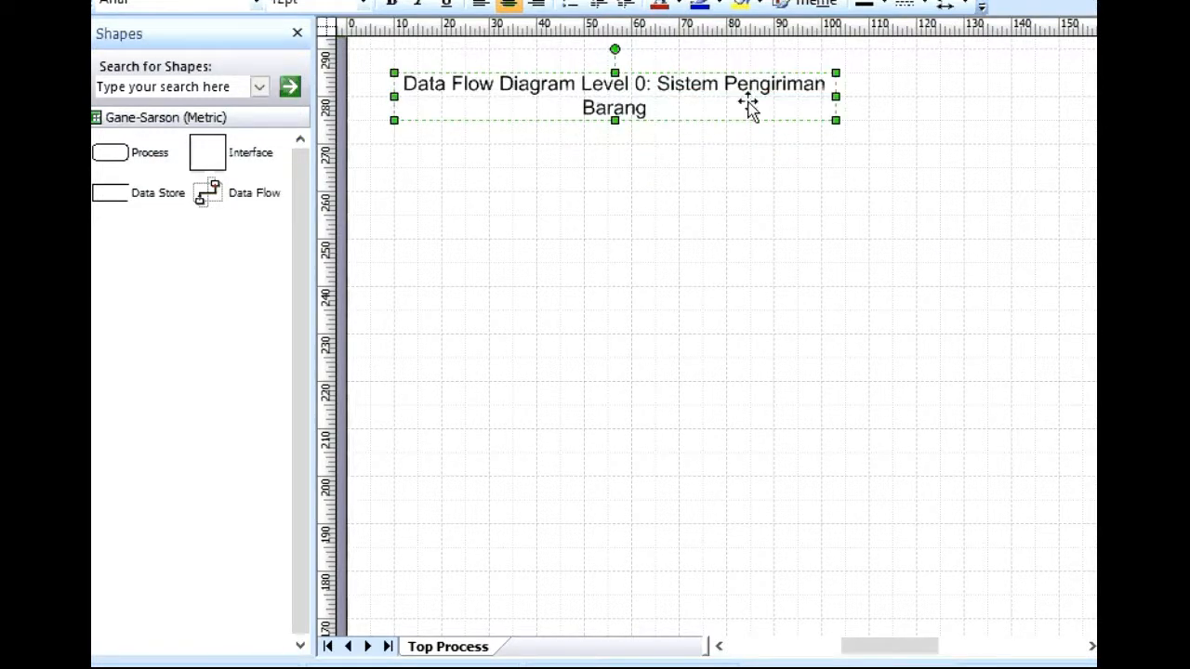
Widen the title text box to about 135 mm and left-align its text.
left_click_drag(837, 97, 1035, 95)
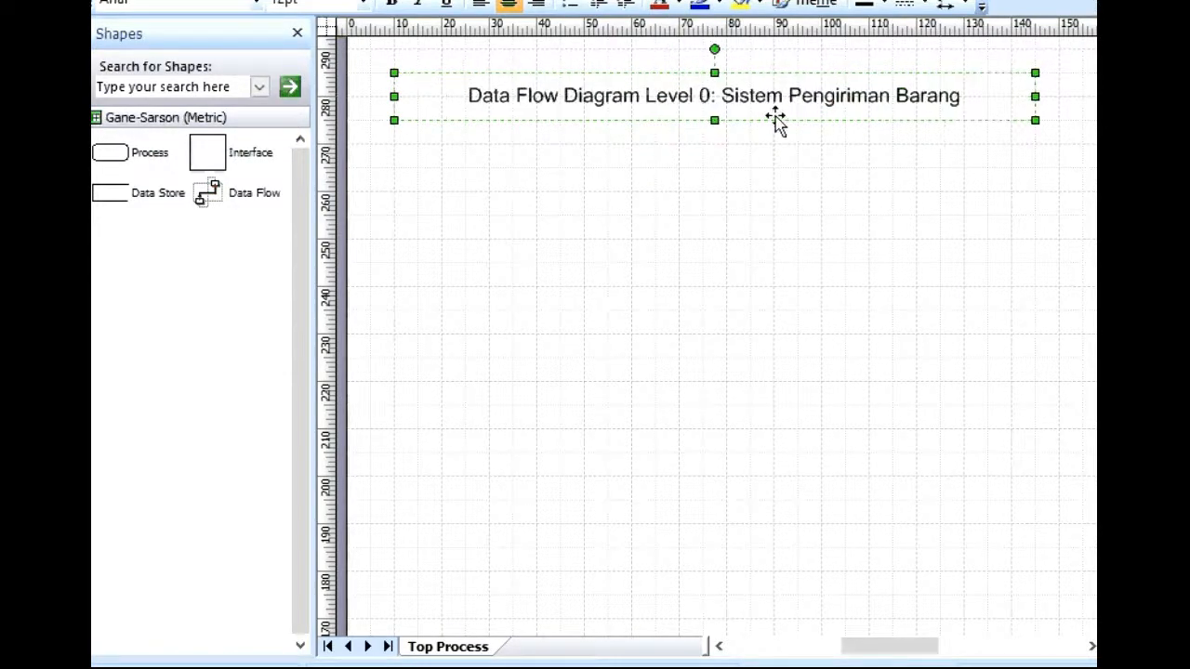
left_click(480, 3)
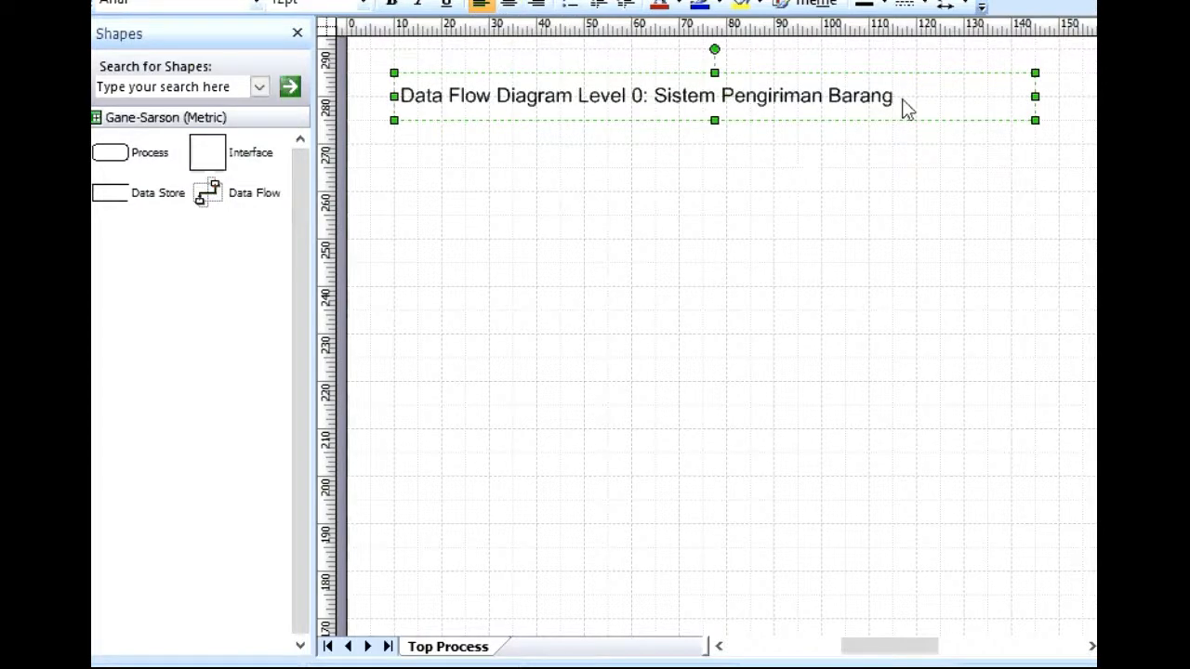
Add a second line reading "PT. XXX" to the title text box.
double_click(865, 102)
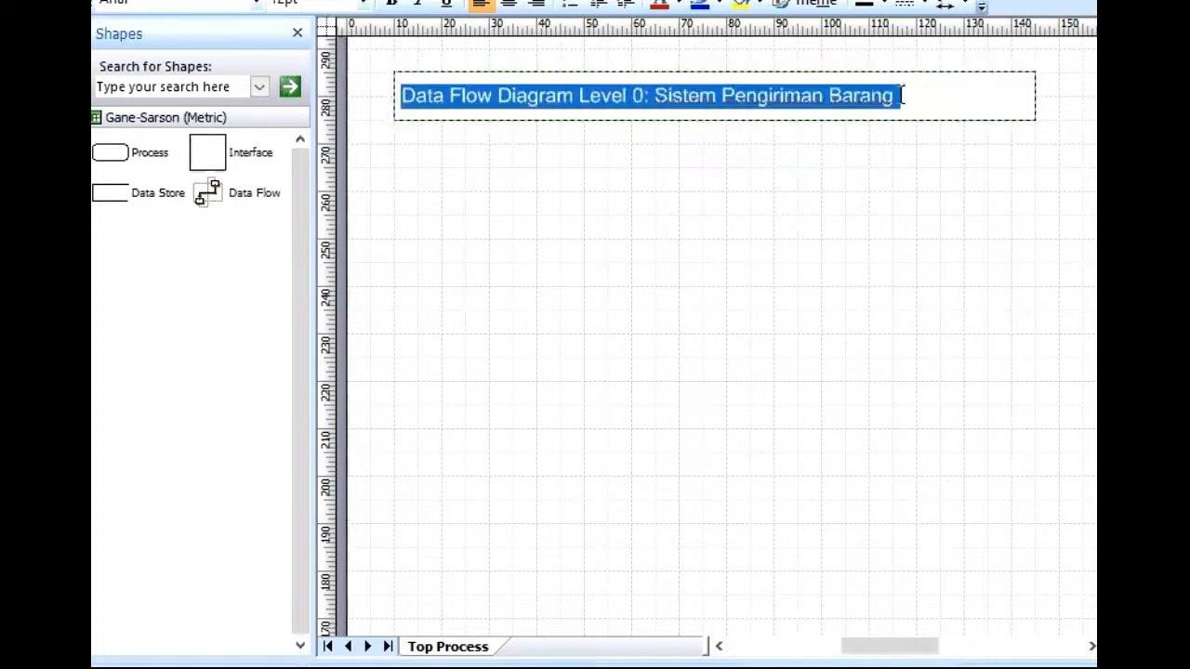
left_click(910, 96)
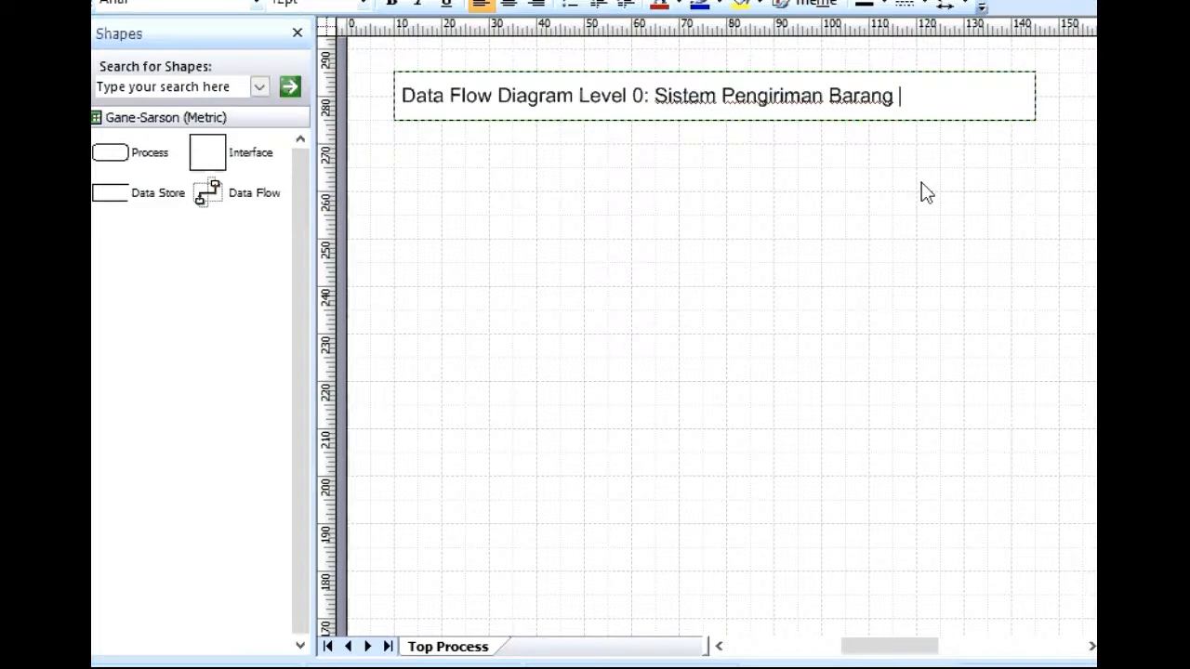
key("Return")
type("PT")
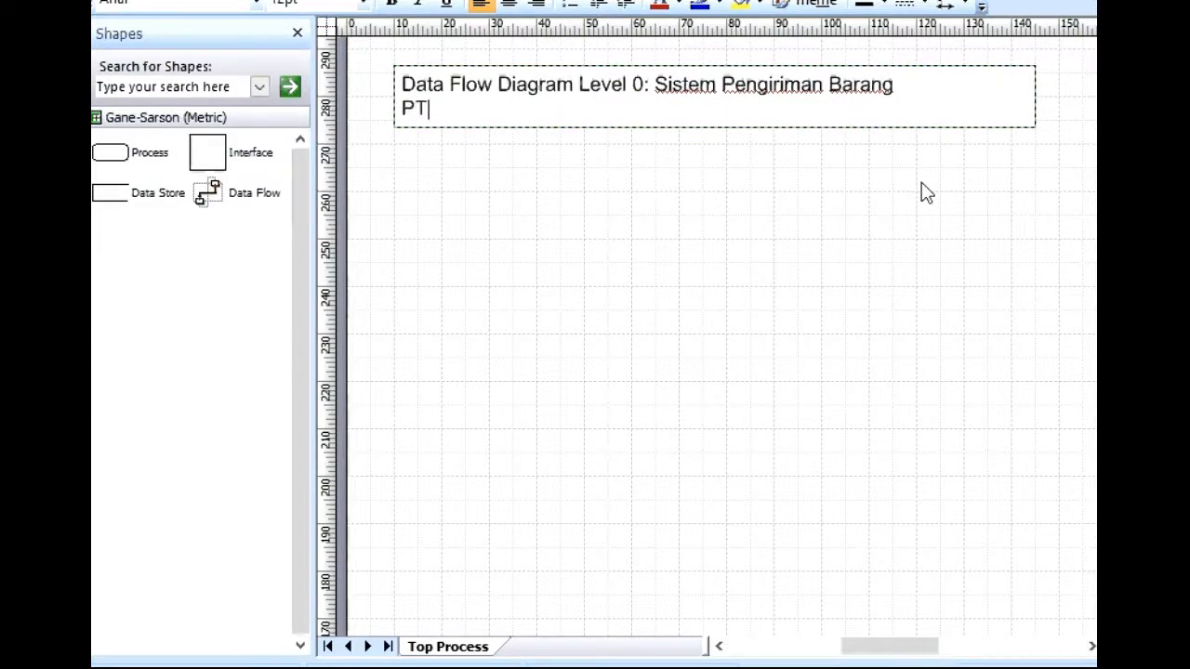
type(". XXX")
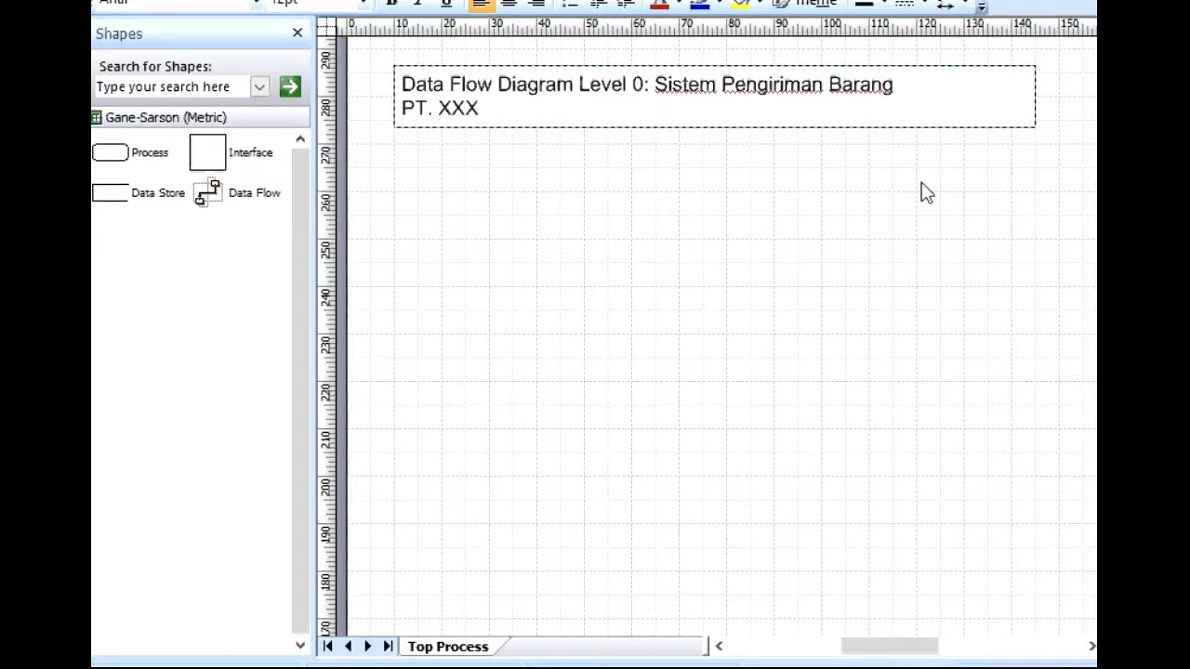
key("Escape")
left_click(842, 327)
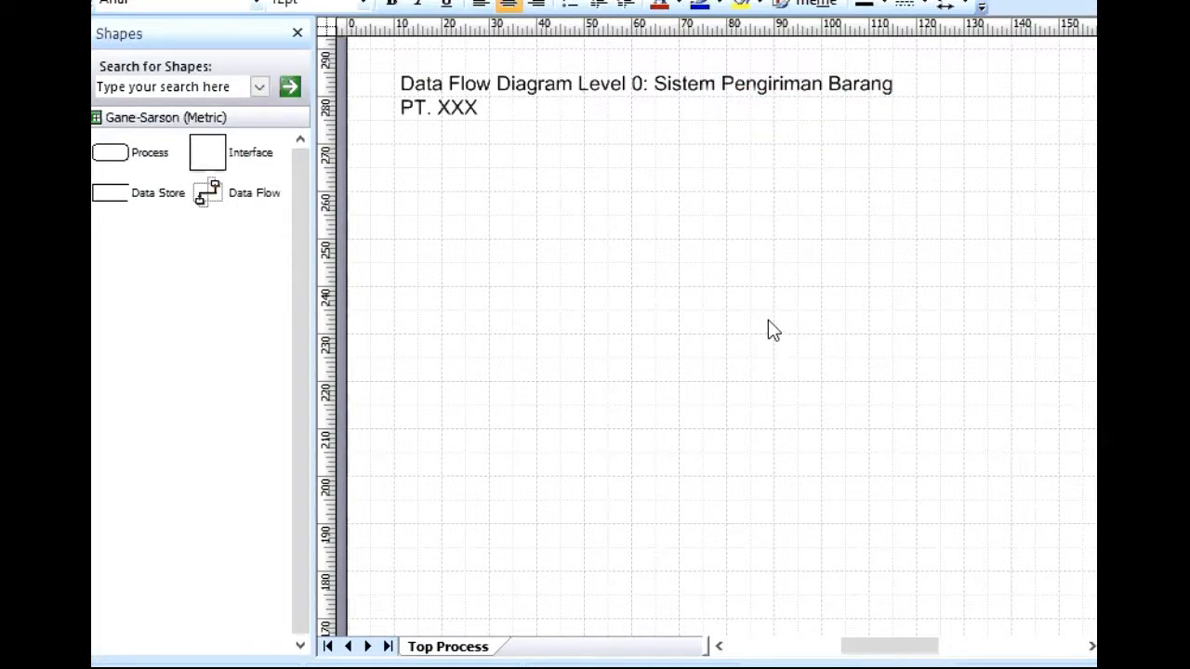
Place an Interface shape about 20 mm square below the title and label it "A" with "Pelanggan" on the second line.
left_click(207, 156)
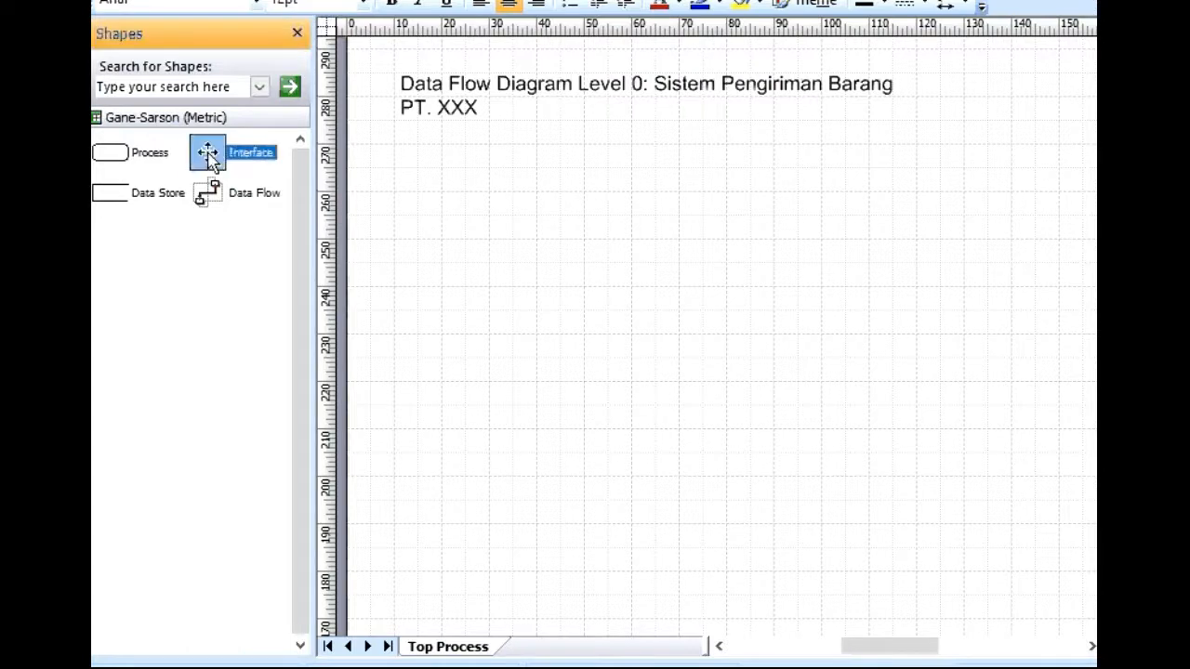
left_click_drag(352, 188, 489, 263)
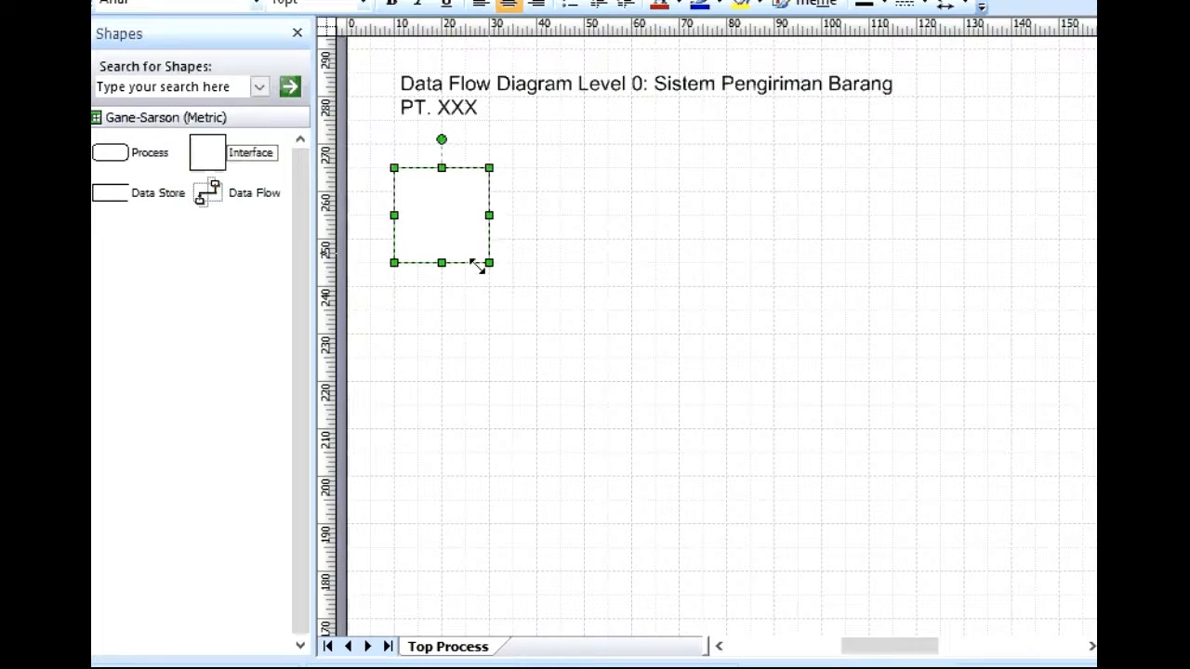
left_click(616, 232)
left_click(449, 212)
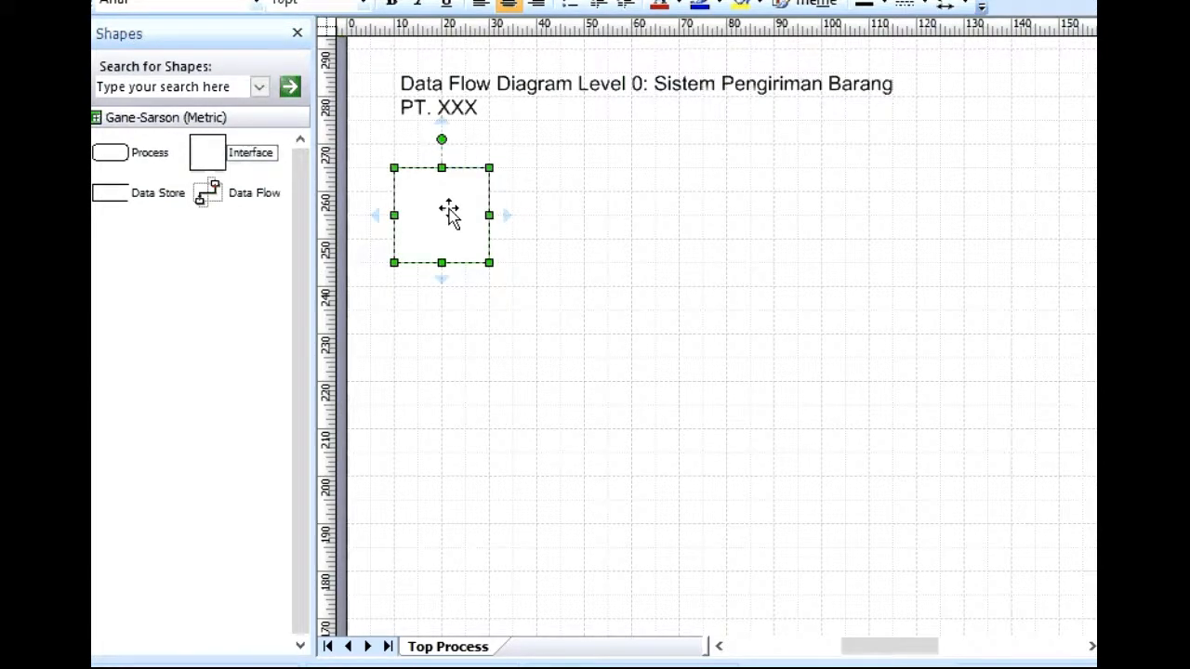
type("a")
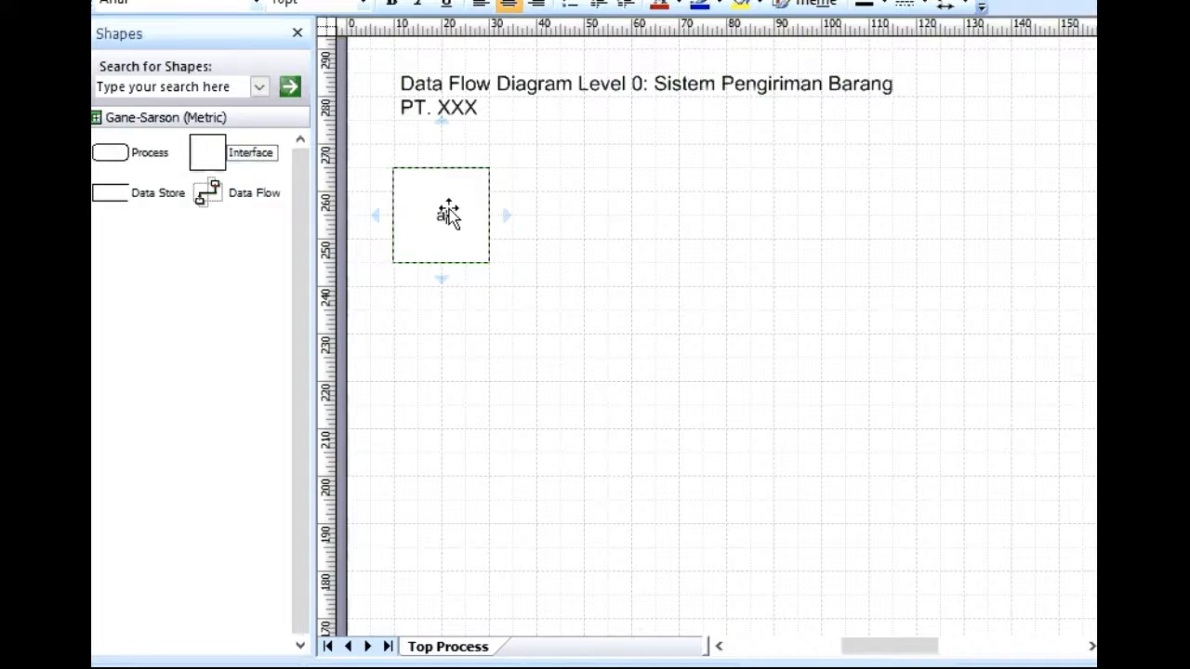
key("Return")
type("Pelanggan")
left_click(548, 398)
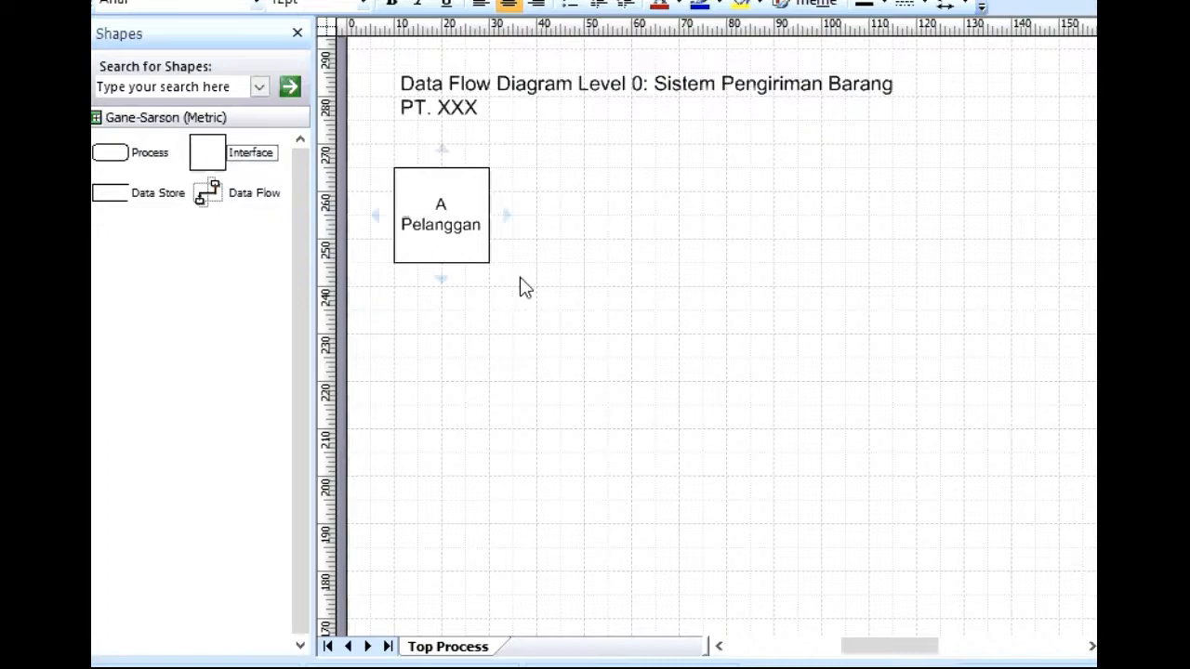
Place a Process shape beside the Pelanggan interface and label it "0" with "Pengiriman Barang" beneath the number.
left_click_drag(110, 152, 645, 220)
double_click(645, 212)
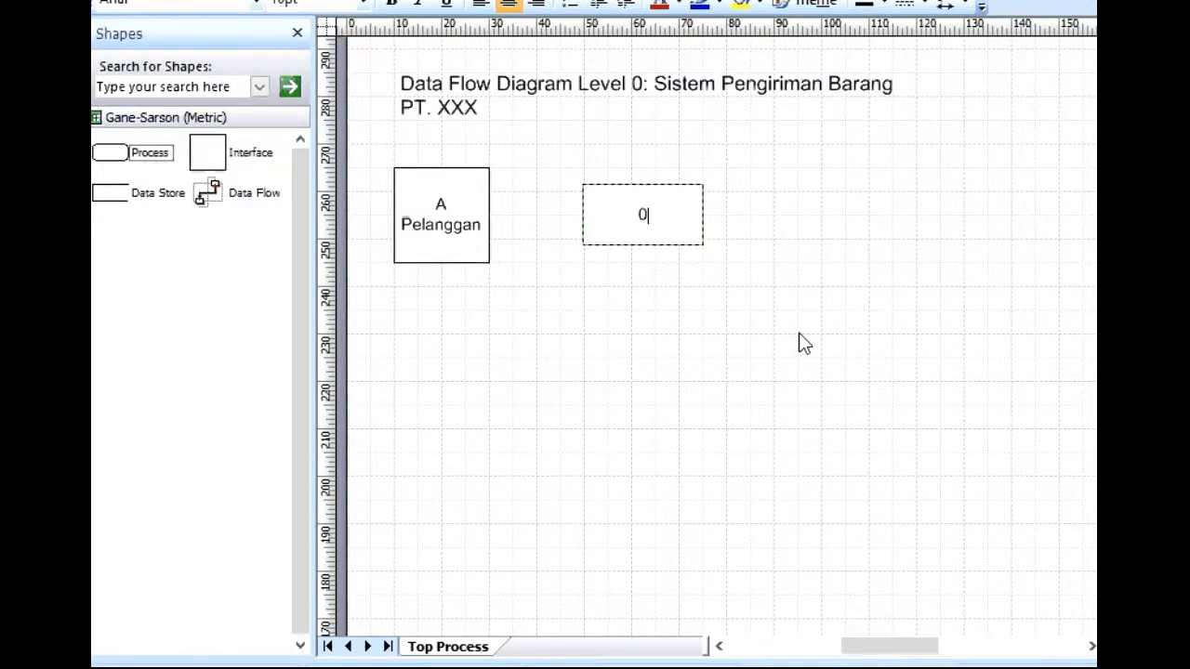
key("Return")
type("pENGI")
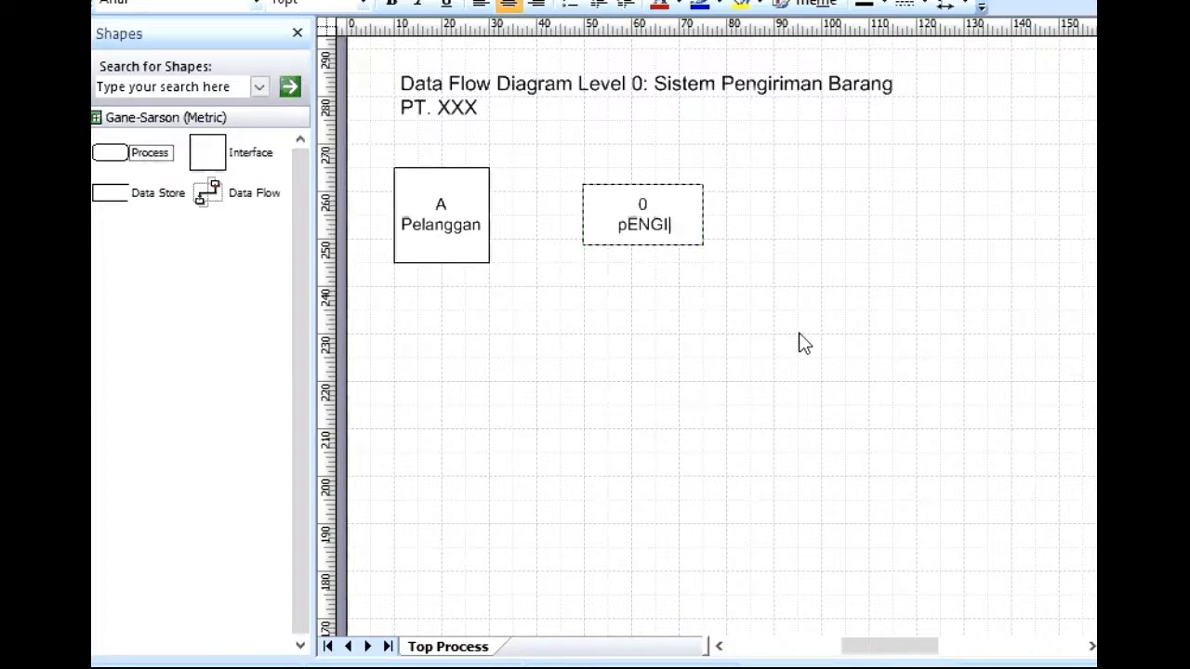
type("RIMAN Bara")
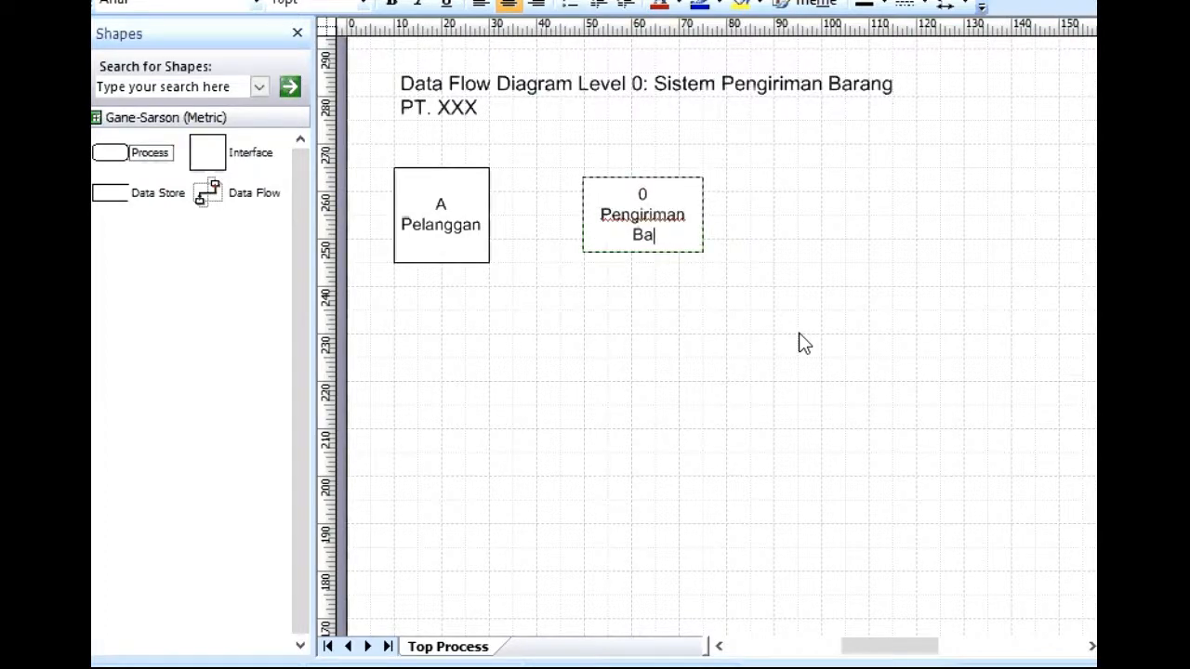
type("ng")
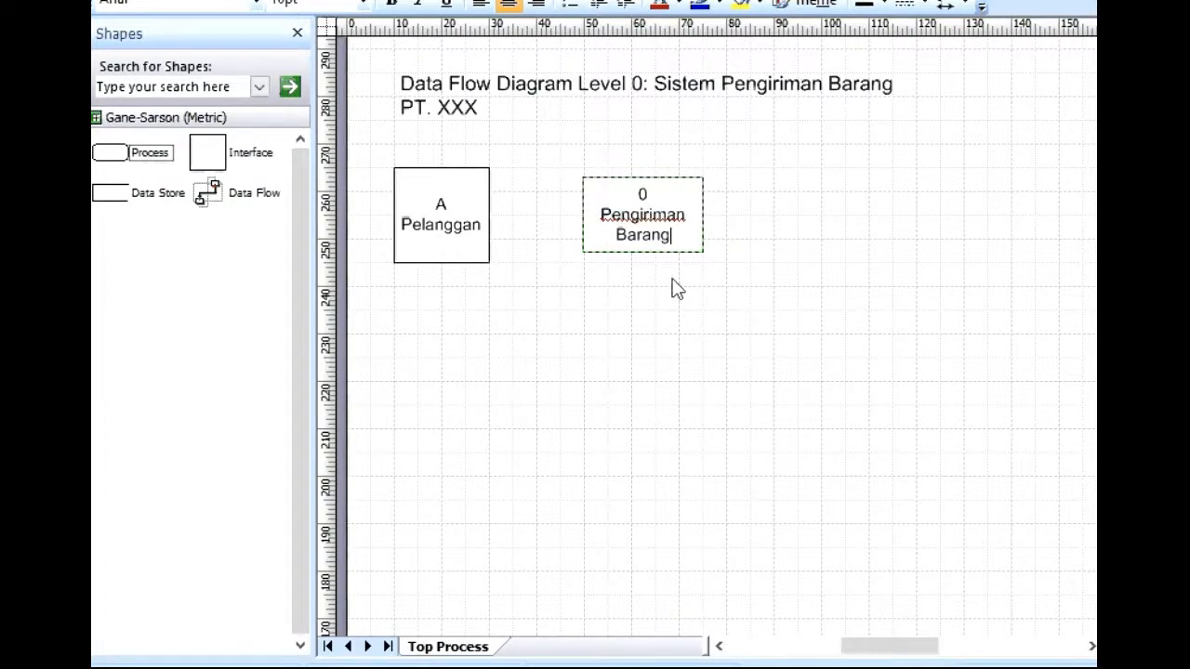
left_click(716, 299)
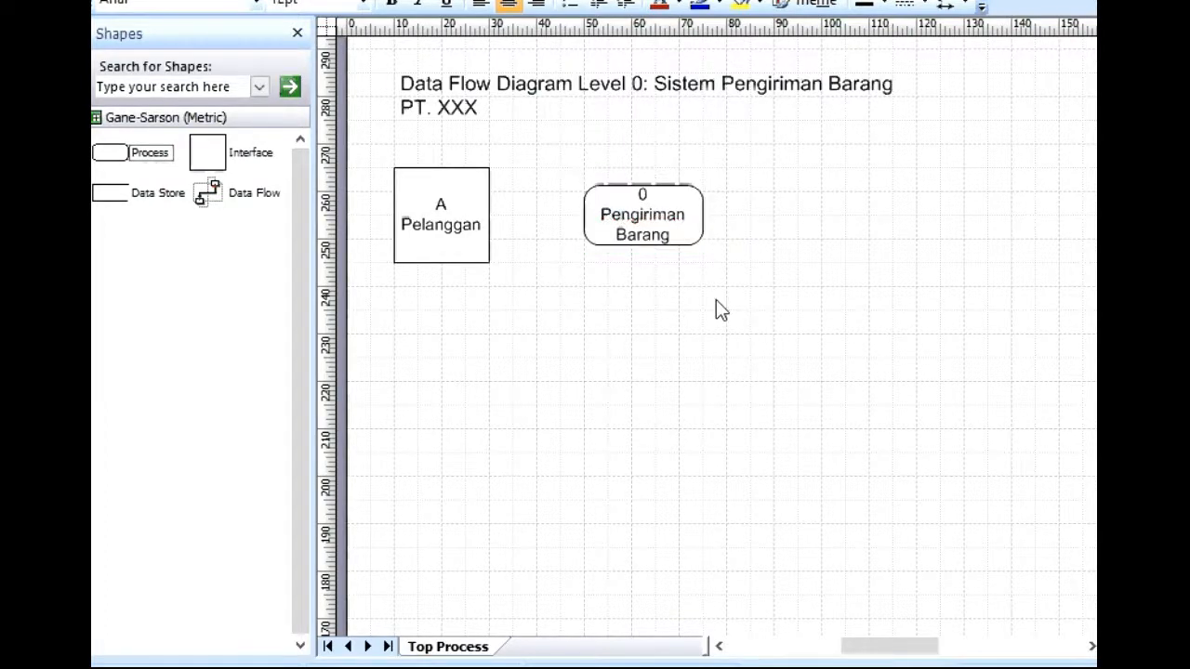
Extend the Pengiriman Barang process downward to about 16 mm high, level with the lower edge of the Pelanggan interface.
left_click(643, 245)
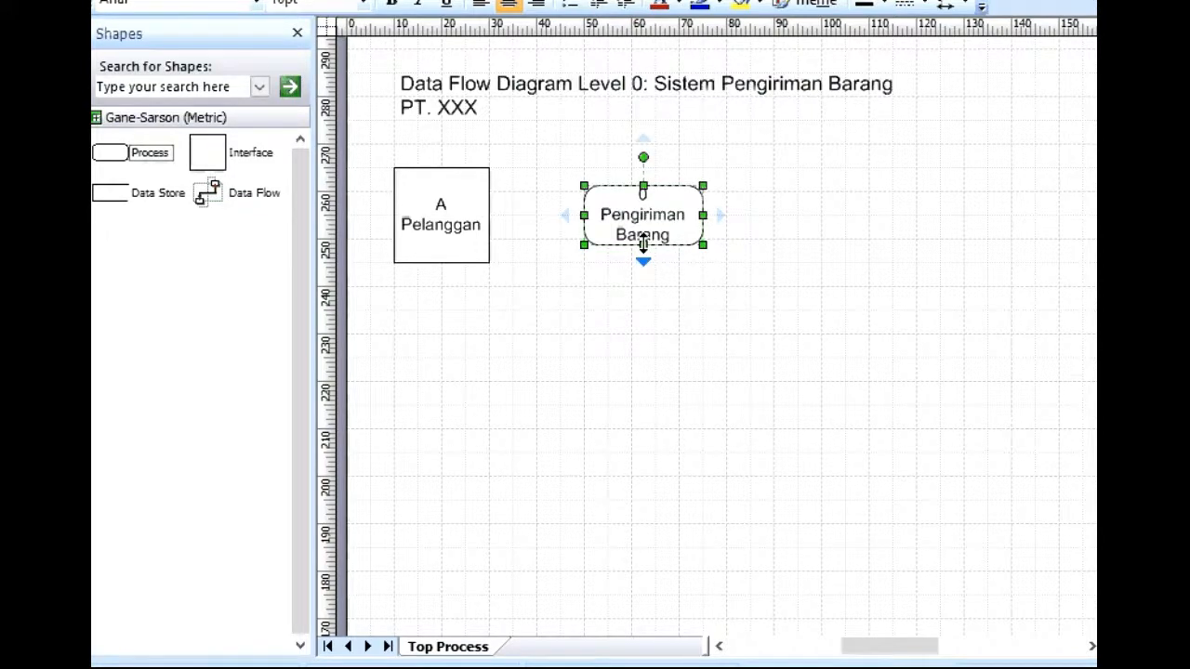
left_click_drag(644, 243, 643, 263)
left_click(793, 339)
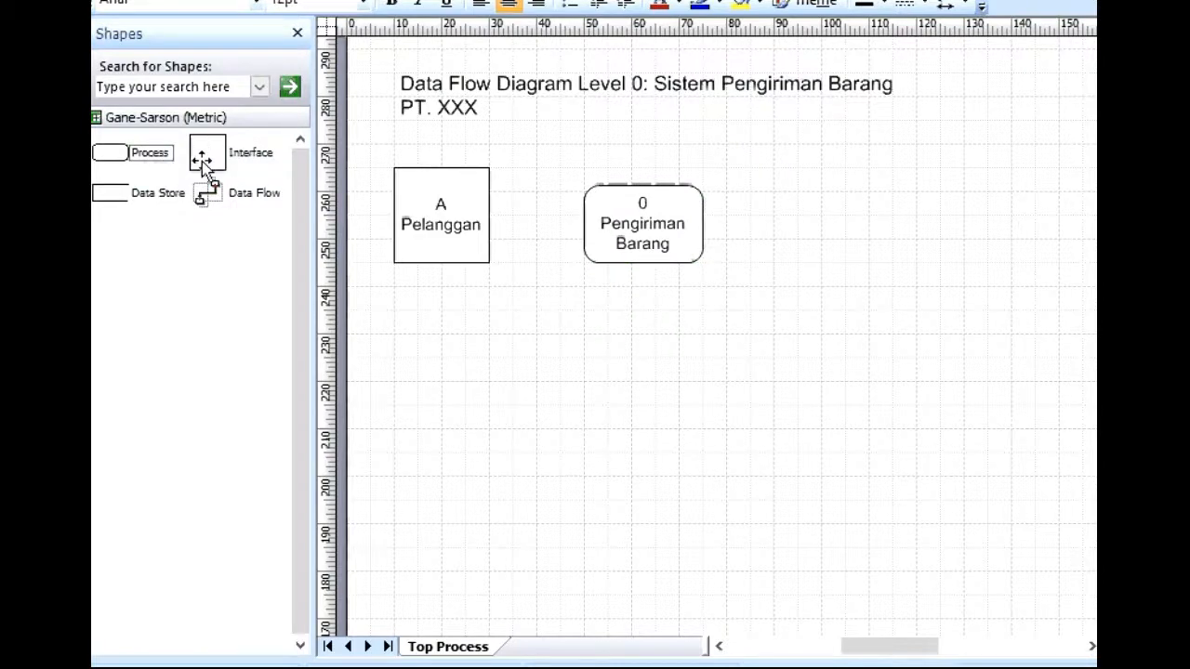
Place a second Interface shape on the far side of the process from Pelanggan and label it "B. Admin/Operator".
left_click_drag(203, 160, 864, 242)
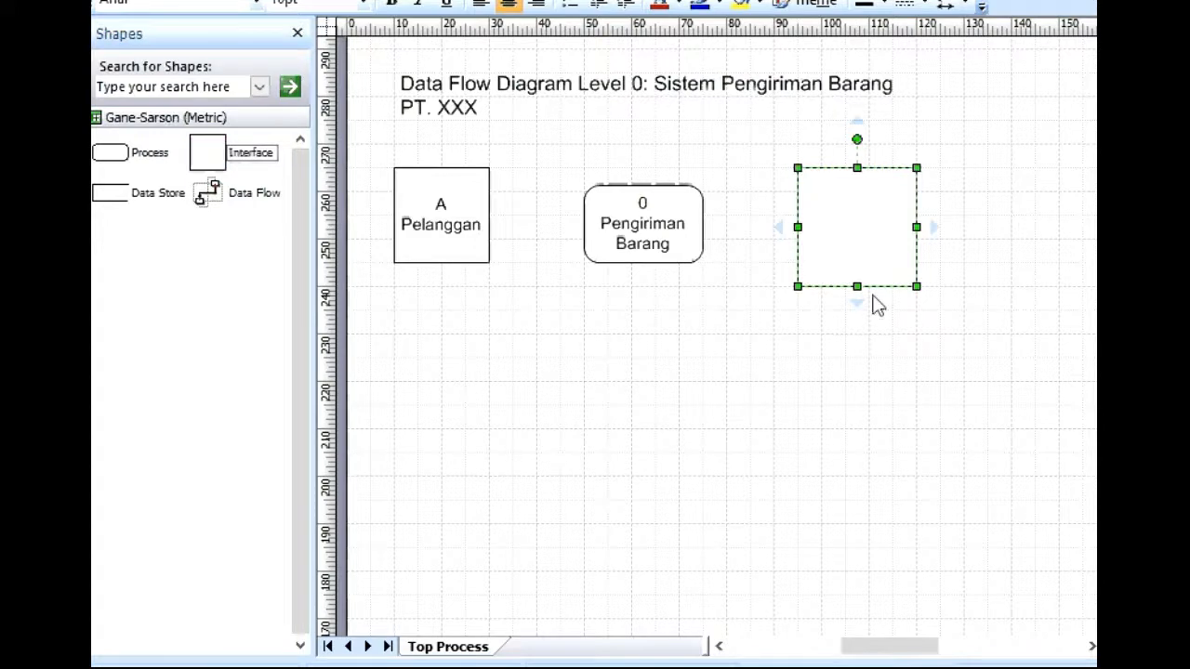
double_click(863, 232)
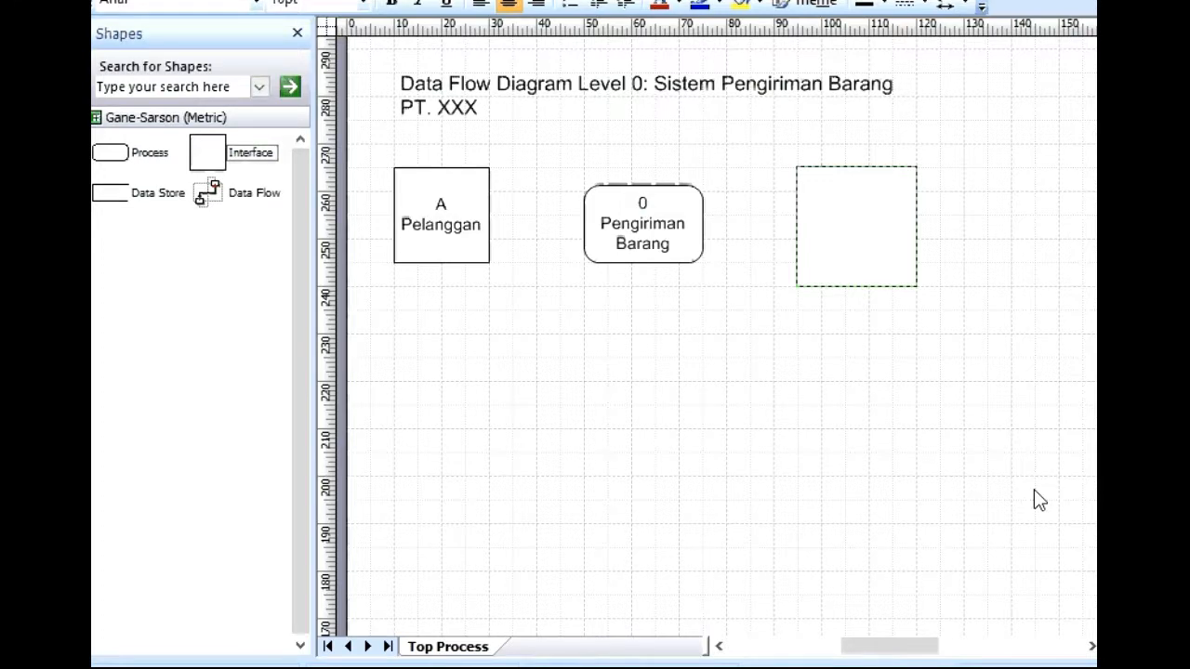
type("B. Admin/Operator")
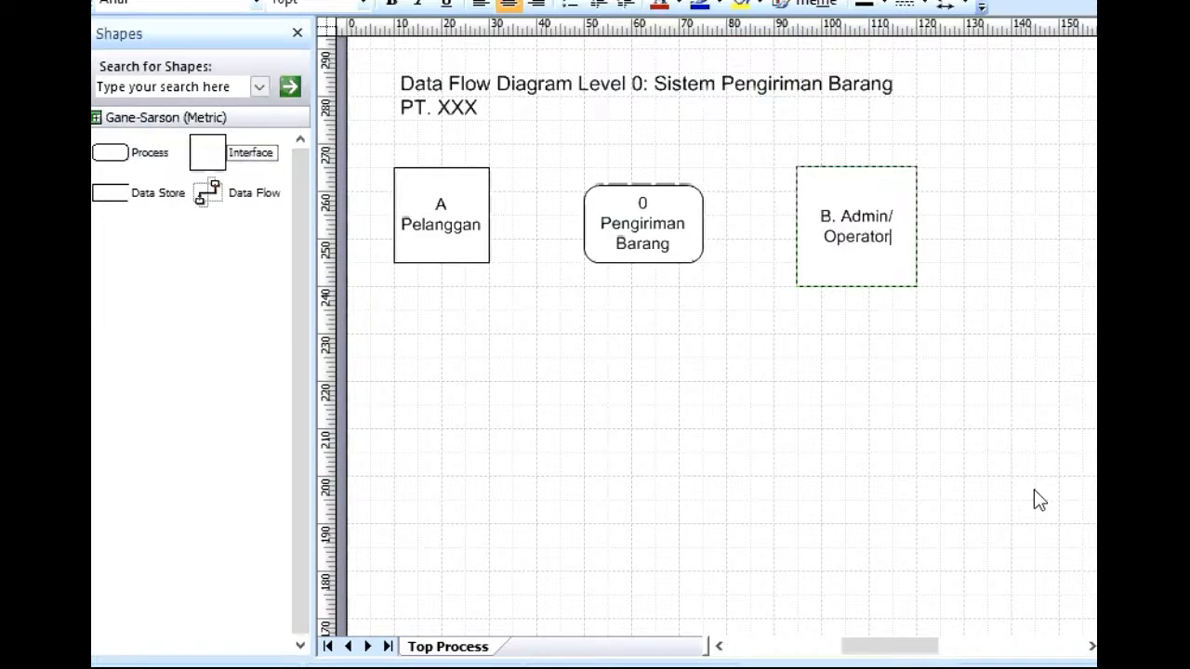